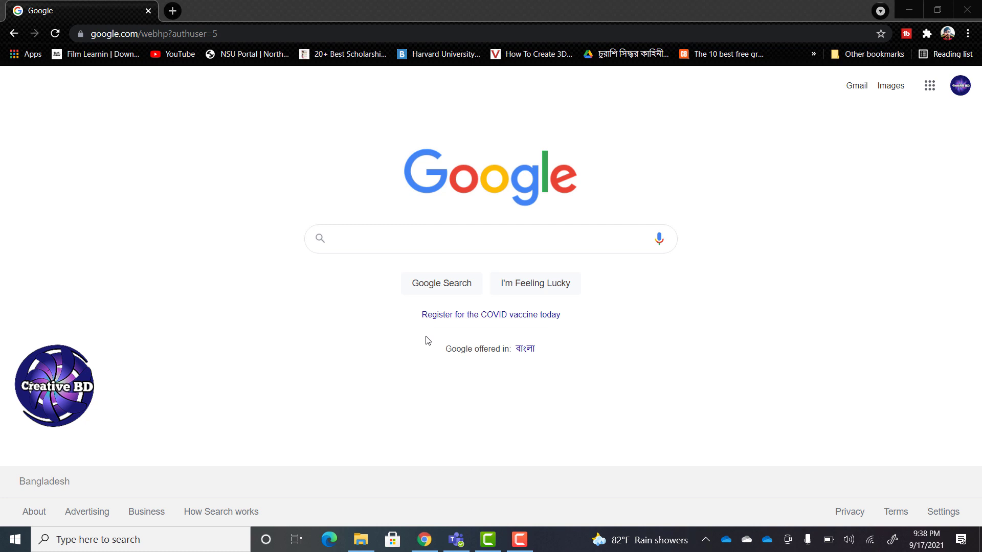
# Open drive C in File Explorer, hide hidden items, and open Program Files (x86)\Internet Download Manager
pyautogui.click(706, 540)
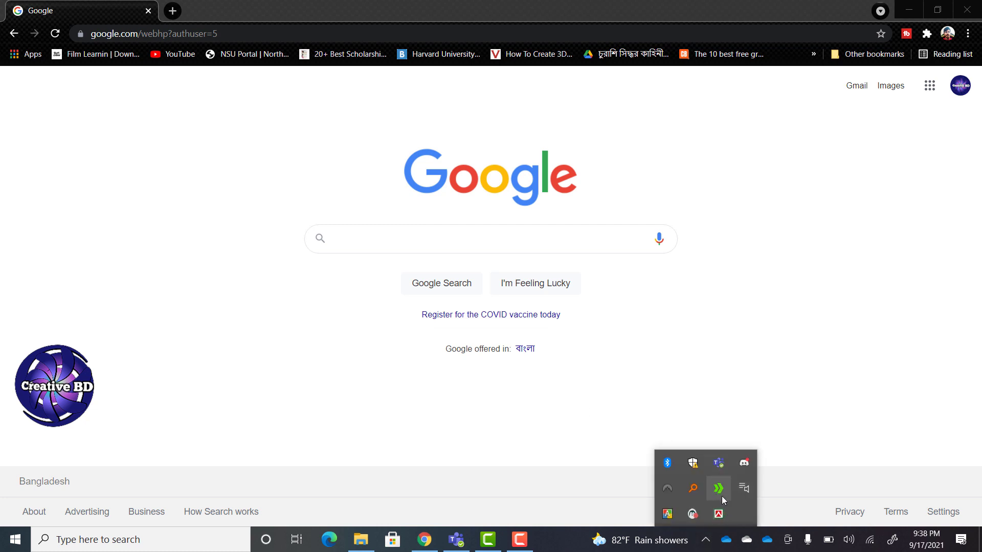
pyautogui.click(341, 337)
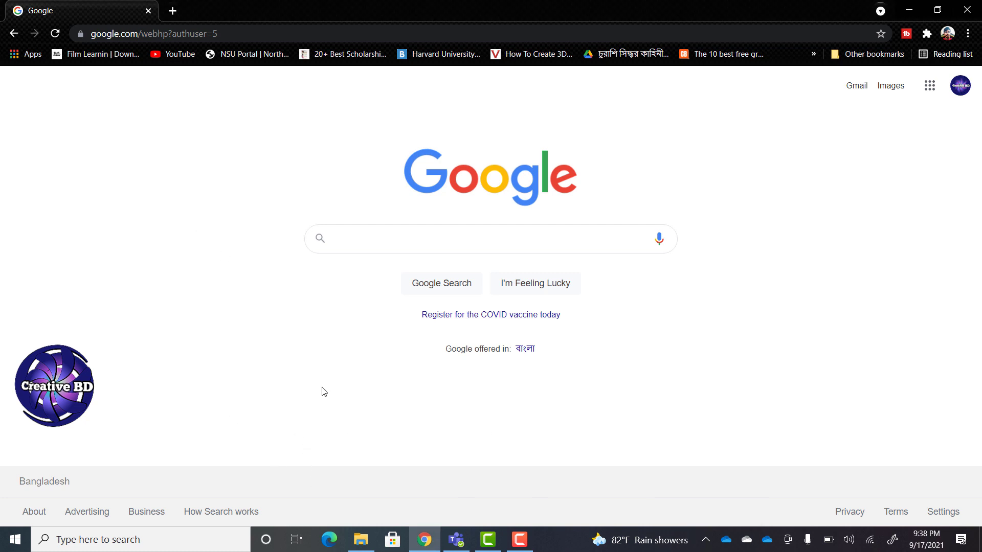
pyautogui.click(360, 540)
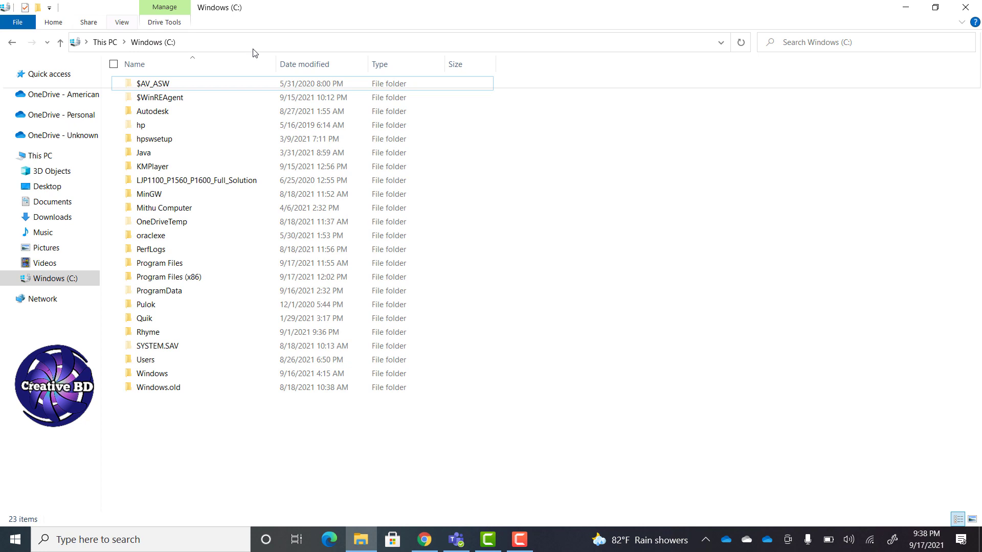
pyautogui.click(121, 21)
pyautogui.click(435, 68)
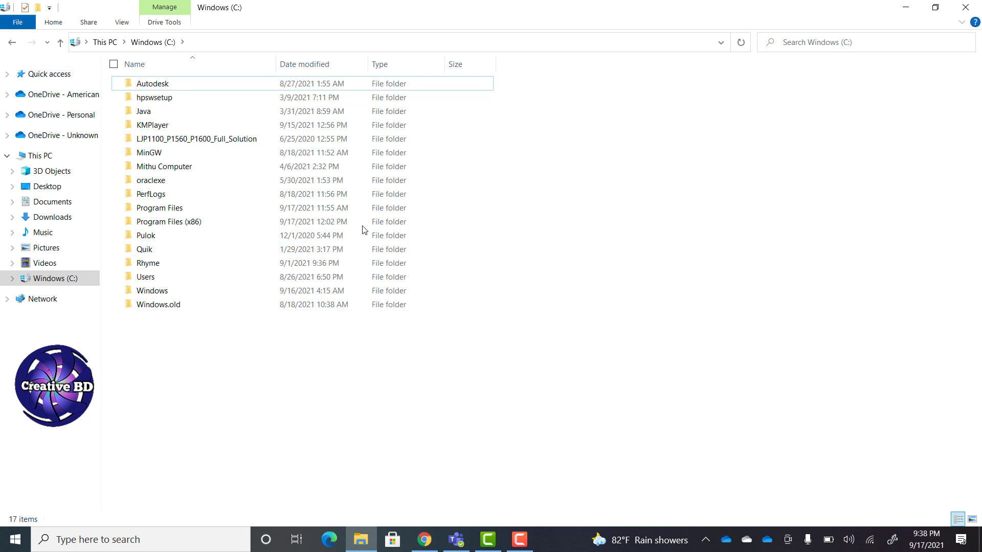
pyautogui.doubleClick(198, 225)
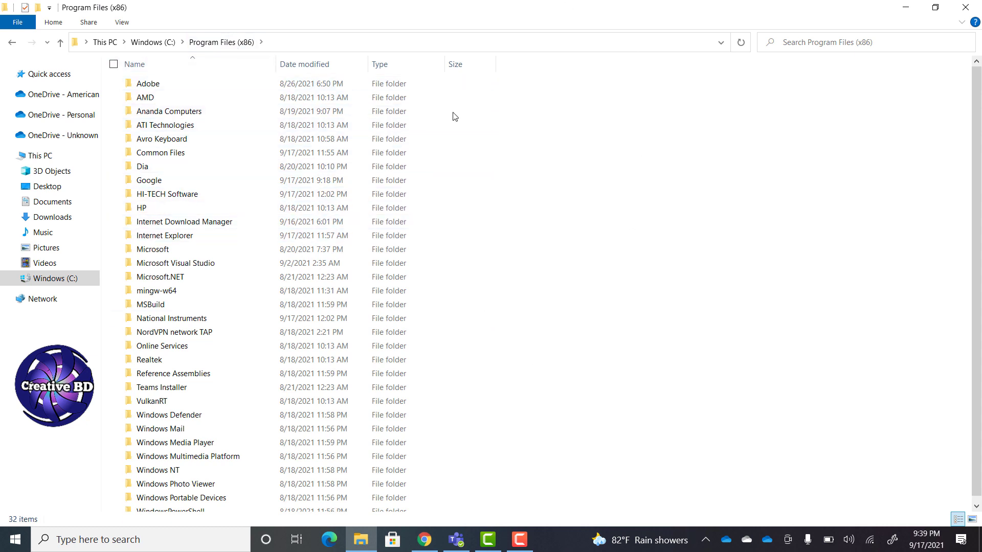
pyautogui.doubleClick(193, 228)
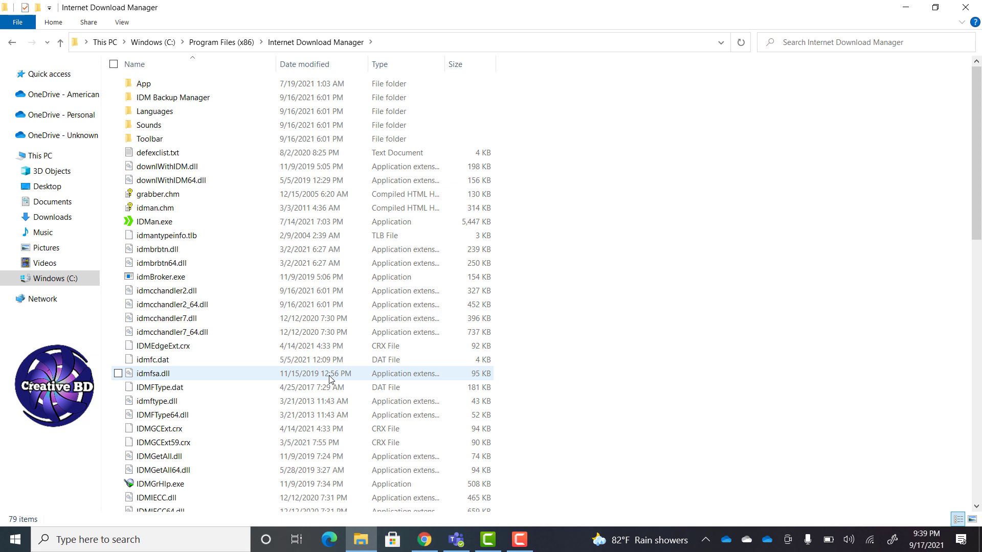
pyautogui.scroll(-2, 299, 349)
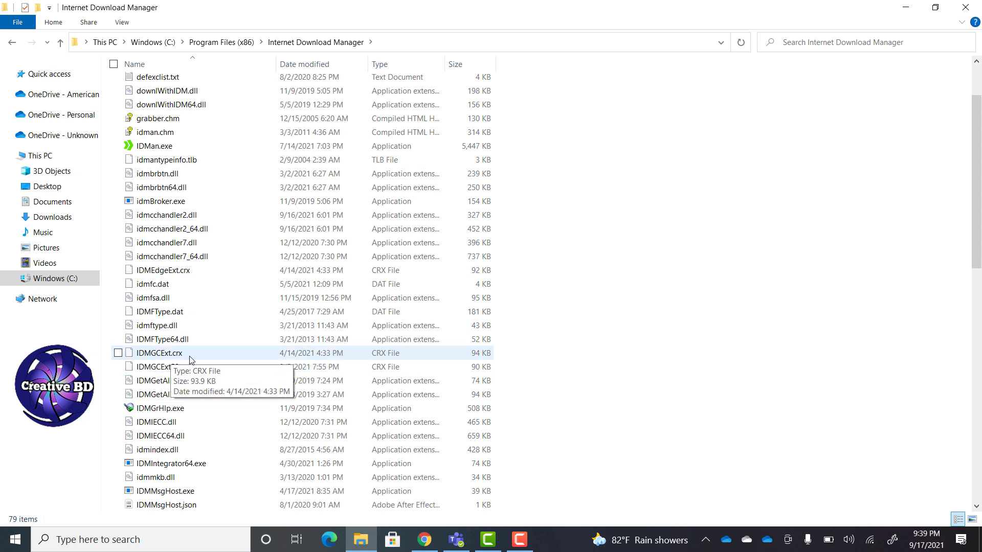
# Open Chrome's Extensions page from the main menu, then minimize Chrome to reveal the IDM folder
pyautogui.click(426, 539)
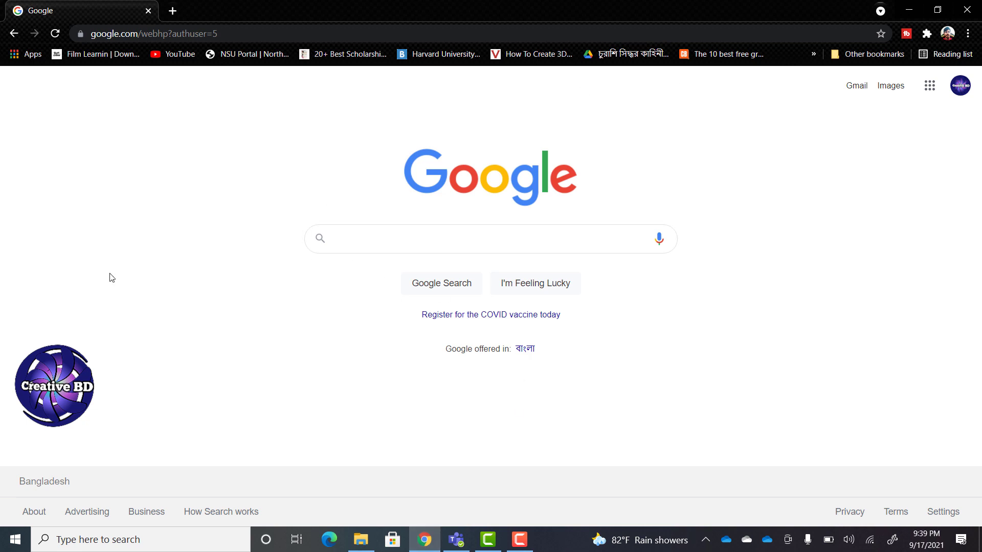
pyautogui.click(969, 34)
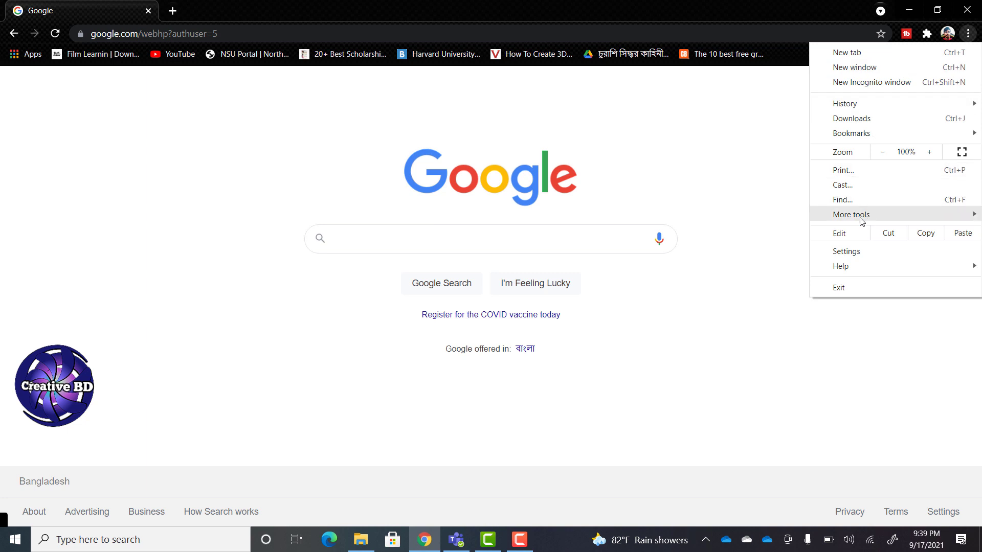
pyautogui.moveTo(851, 214)
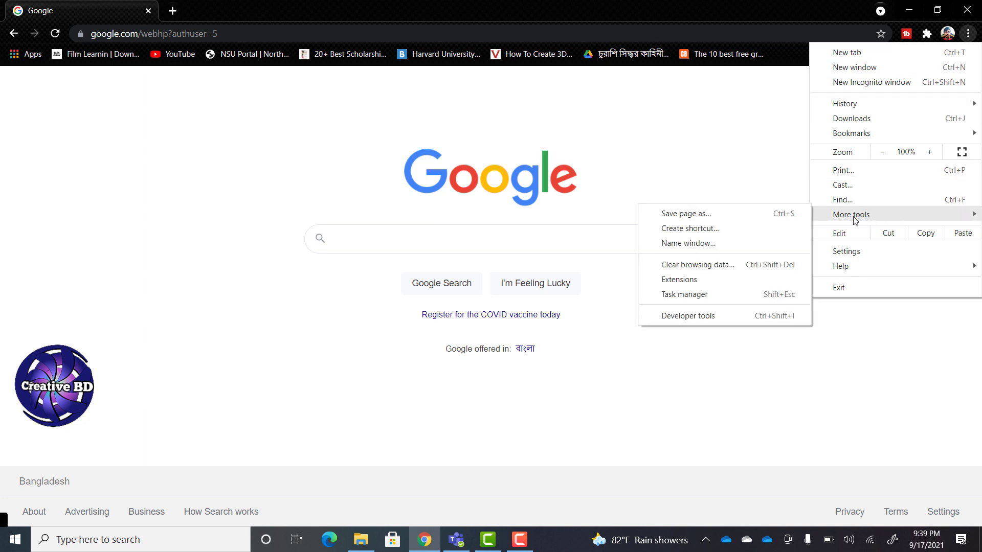
pyautogui.click(727, 281)
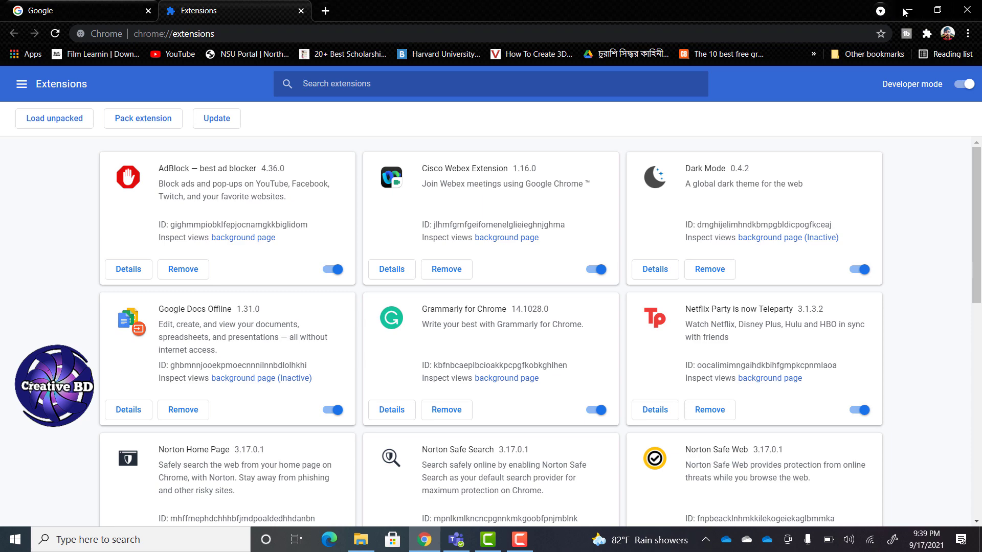
pyautogui.click(905, 10)
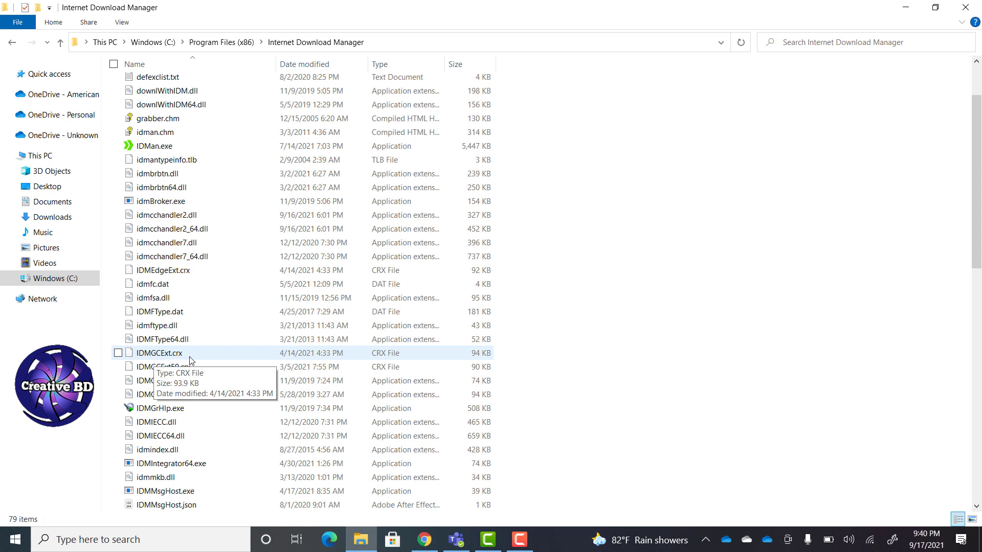
# Drag IDMGCExt.crx onto the Extensions page, add IDM Integration Module, and close its welcome tab
pyautogui.rightClick(181, 354)
pyautogui.moveTo(181, 355); pyautogui.dragTo(416, 510)
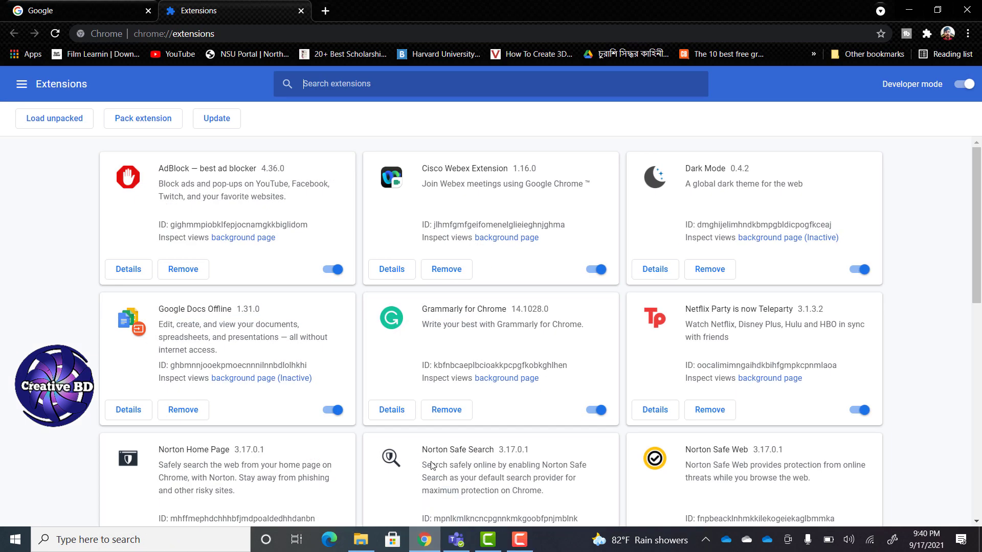
pyautogui.moveTo(417, 510); pyautogui.dragTo(402, 334)
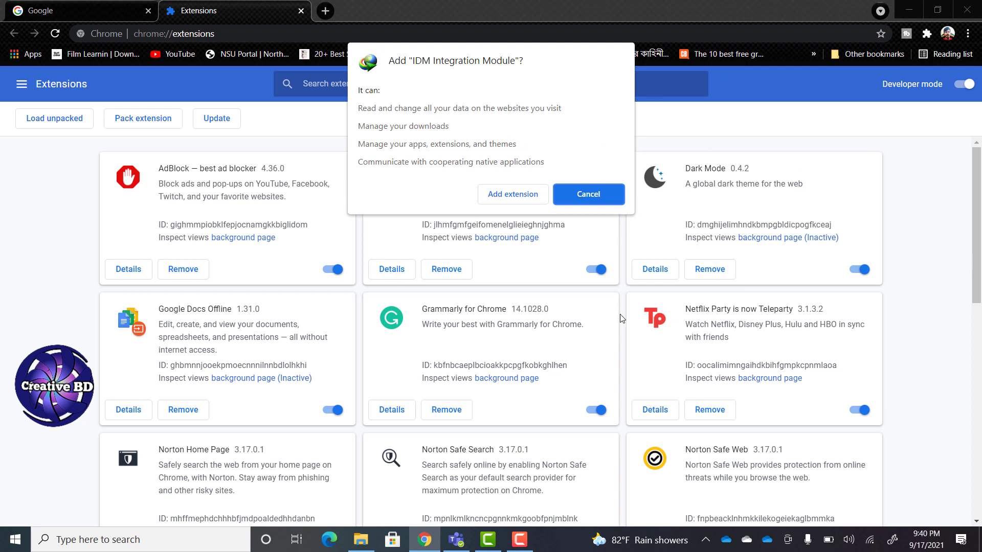
pyautogui.click(505, 200)
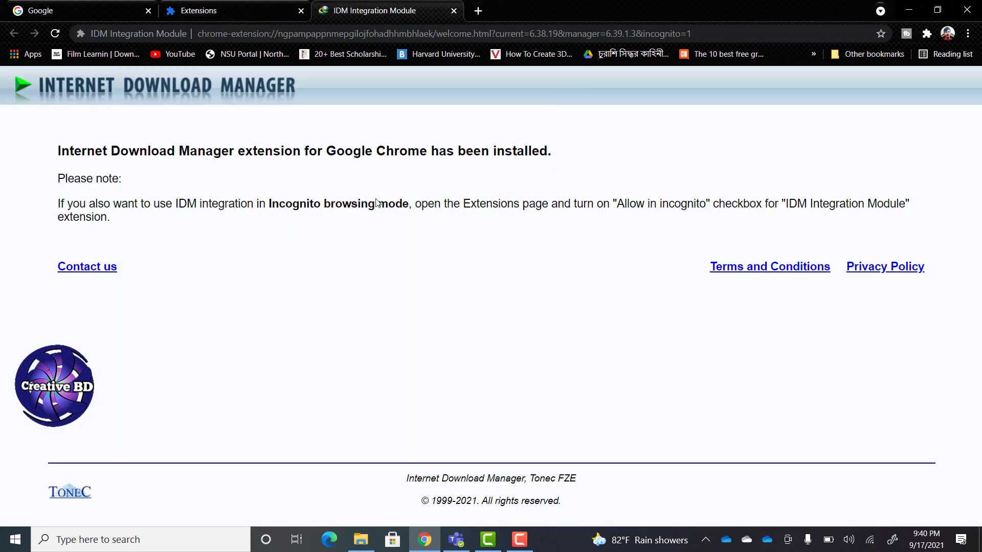
pyautogui.click(454, 11)
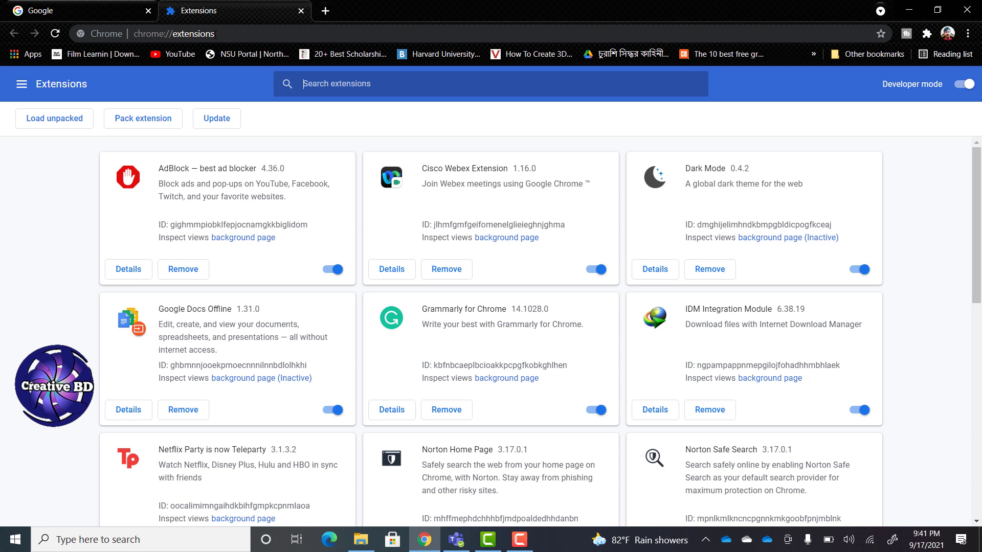
# Search Google for 'alternative of youtube' from the Google homepage tab
pyautogui.hotkey('ctrl', 'l')
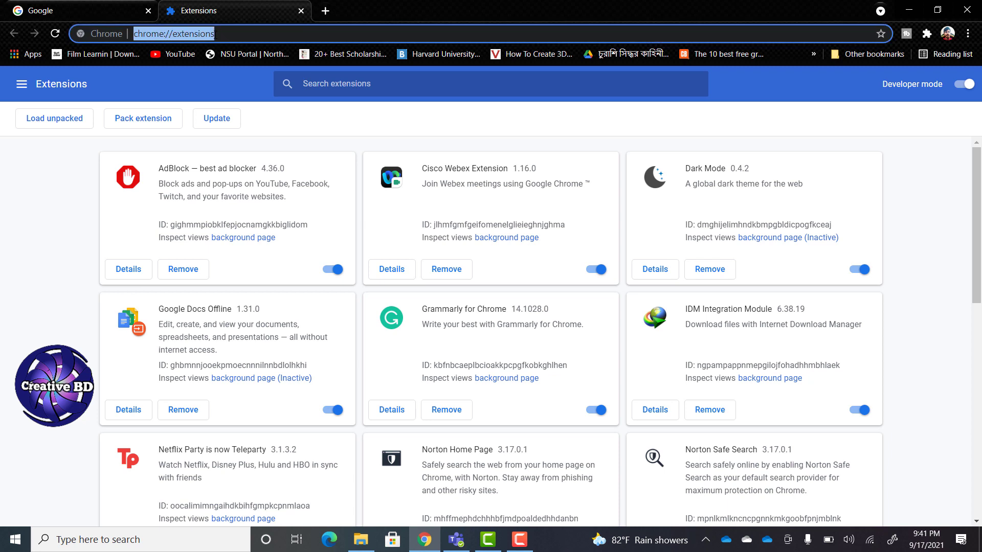
pyautogui.click(71, 10)
pyautogui.click(406, 244)
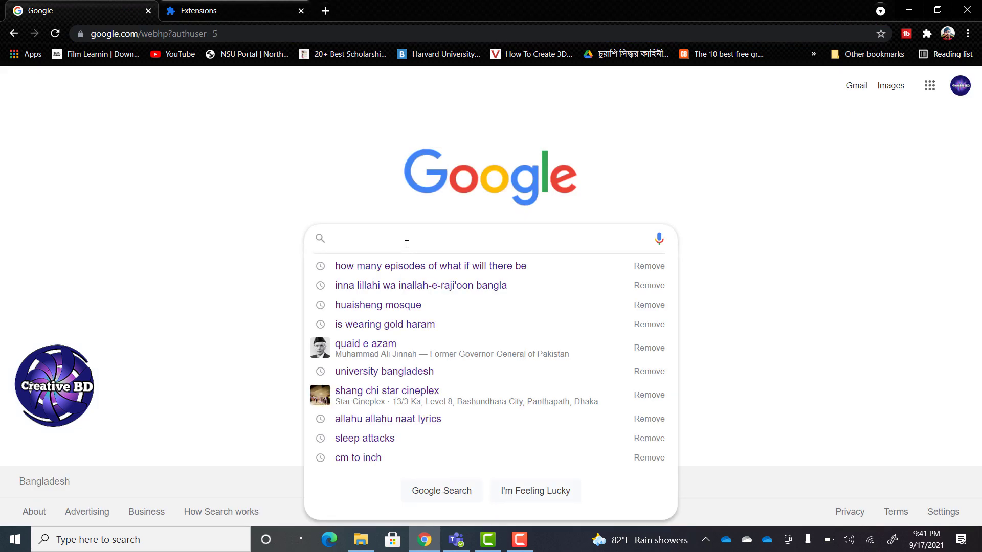
pyautogui.write('video')
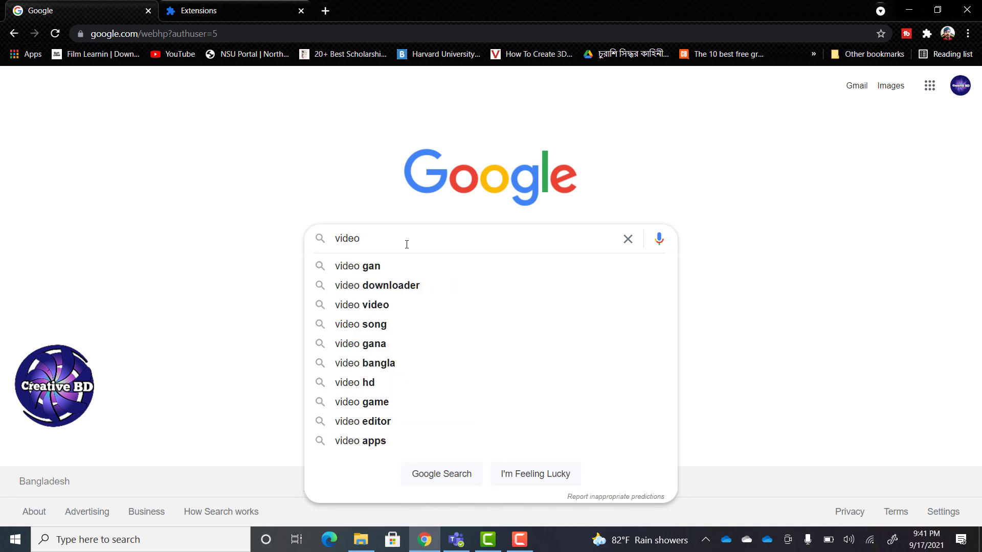
pyautogui.press('BackSpace')
pyautogui.press('BackSpace')
pyautogui.press('BackSpace')
pyautogui.press('BackSpace')
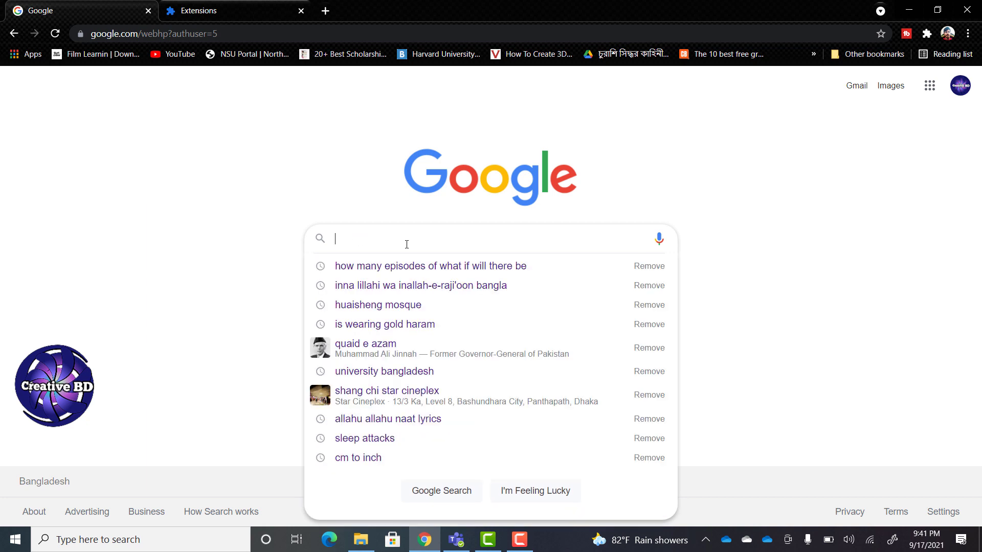
pyautogui.write('alternative o')
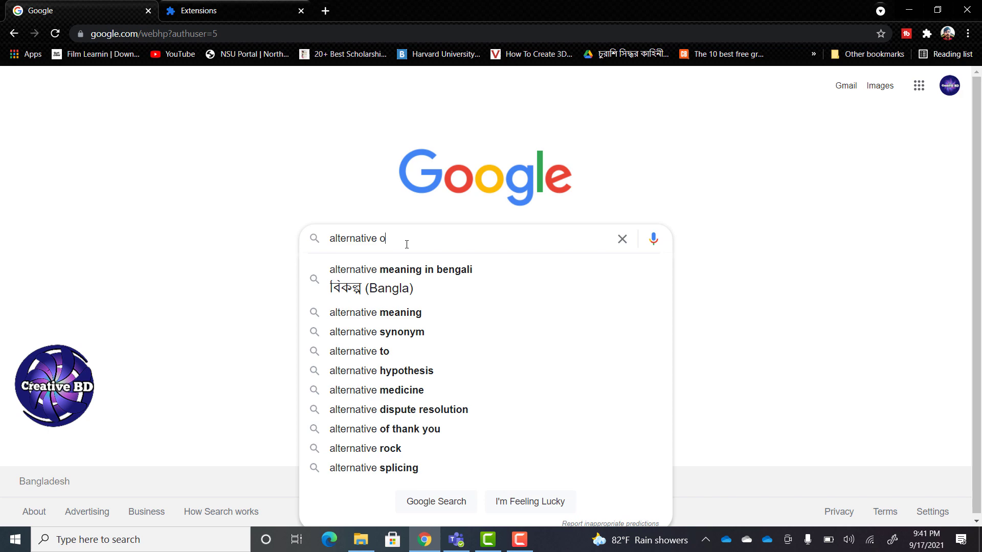
pyautogui.write('f youtu')
pyautogui.press('BackSpace')
pyautogui.press('BackSpace')
pyautogui.write('utube')
pyautogui.press('Return')
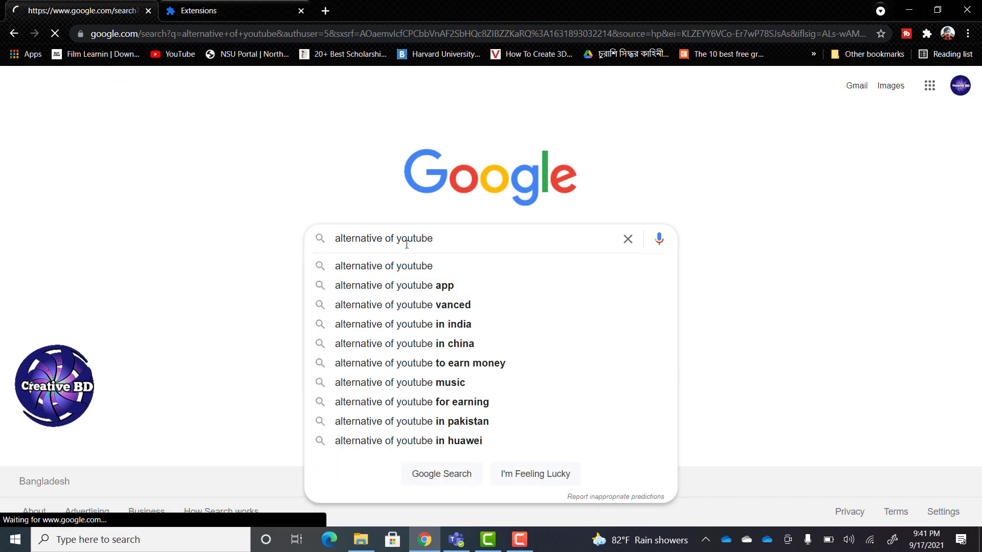
pyautogui.scroll(-3, 333, 259)
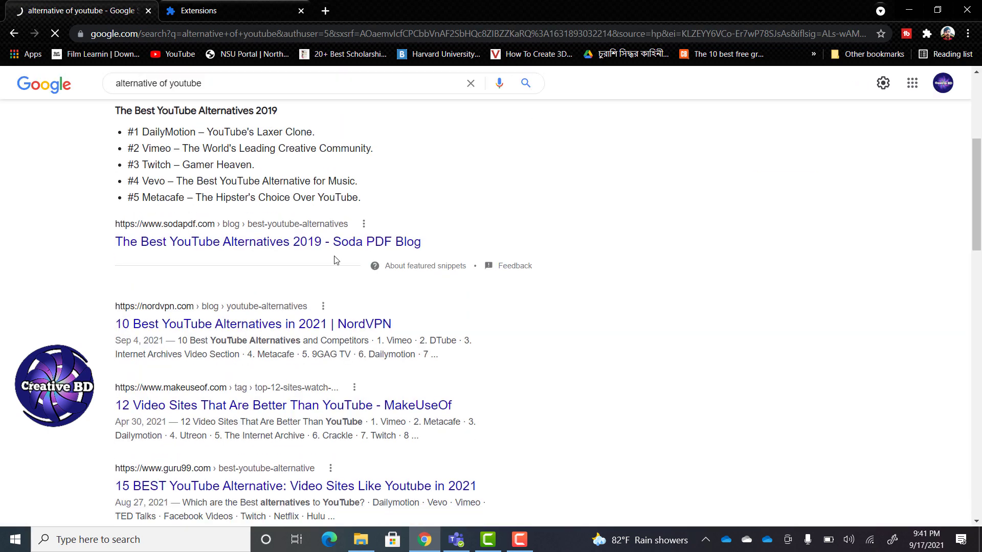
pyautogui.scroll(3, 258, 174)
# Return to the Google homepage and search for 'dailymotion' via its suggestion
pyautogui.moveTo(213, 97); pyautogui.dragTo(58, 102)
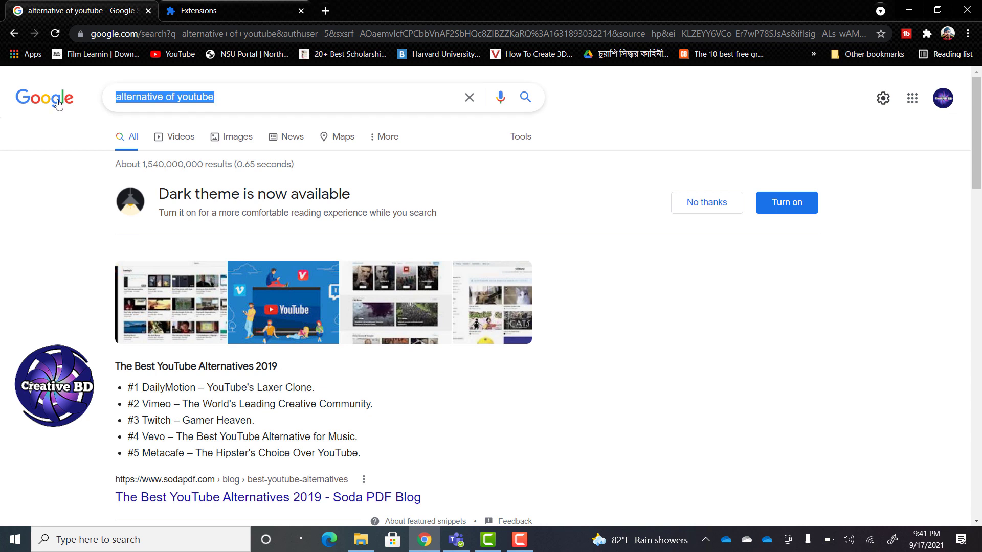
pyautogui.click(58, 103)
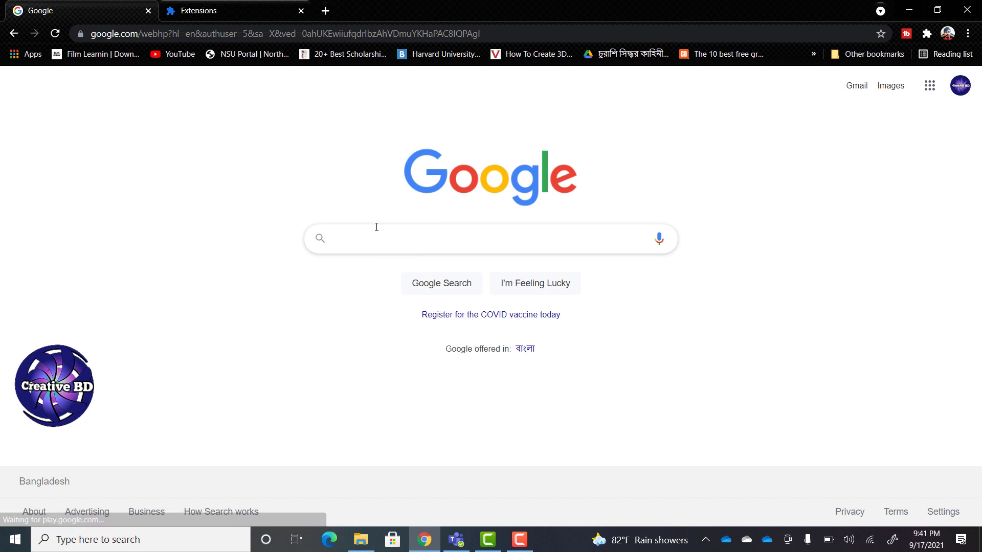
pyautogui.write('dai')
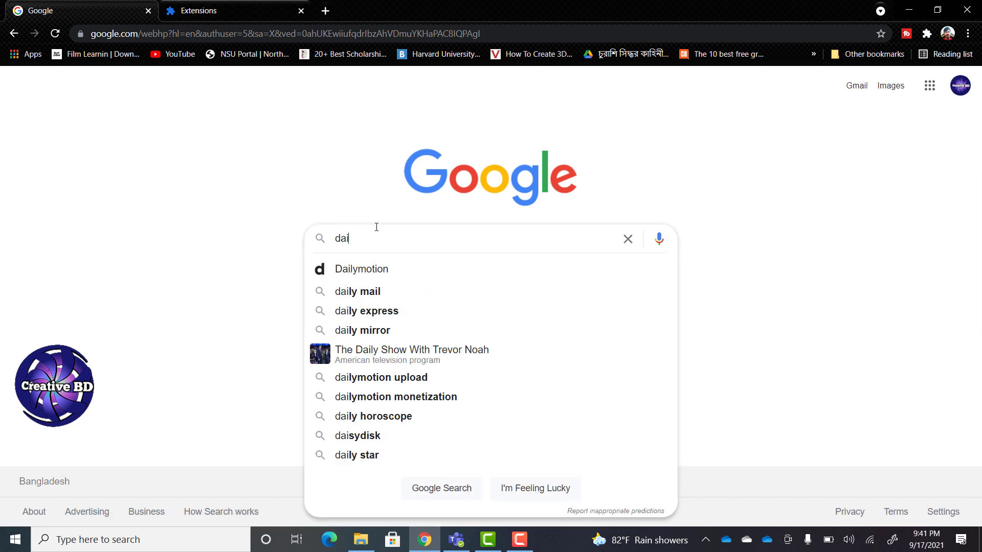
pyautogui.press('Down')
pyautogui.press('Return')
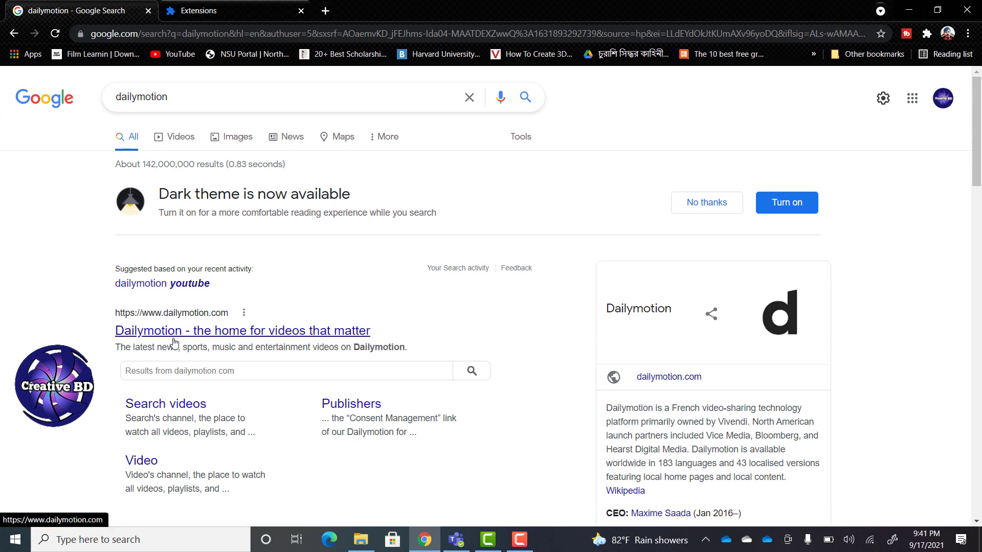
# Open Dailymotion, pause the Cadbury women's cricket video, and list IDM's five download qualities
pyautogui.click(204, 334)
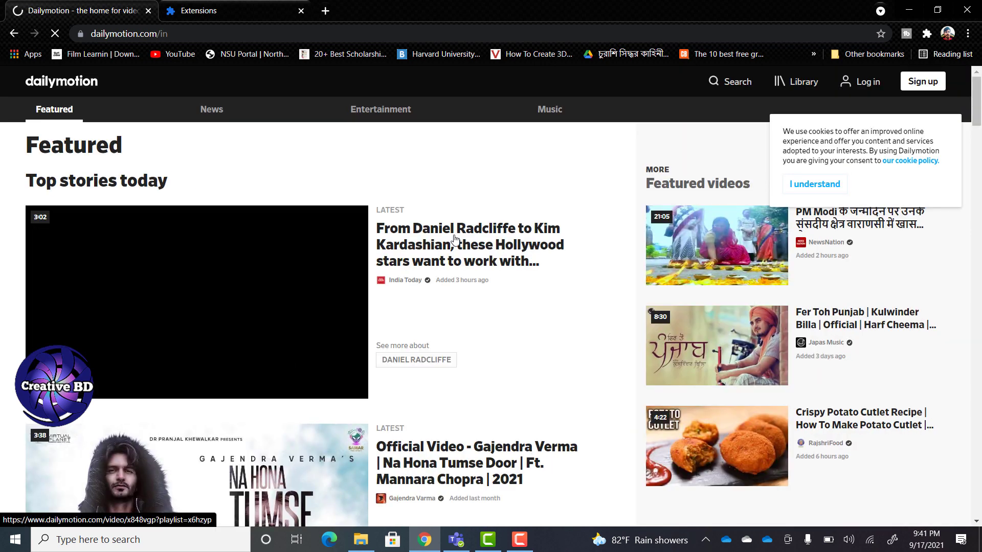
pyautogui.scroll(-3, 454, 253)
pyautogui.scroll(3, 491, 307)
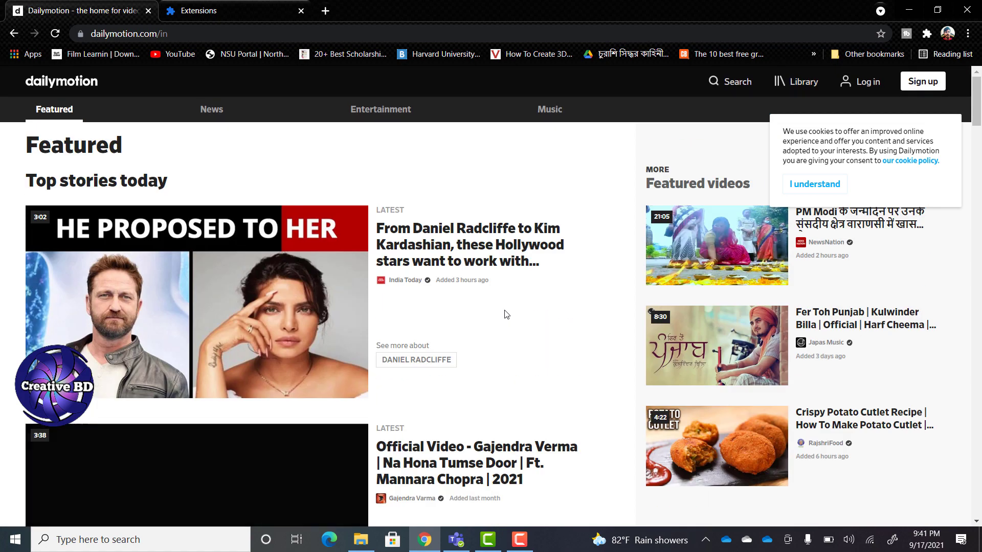
pyautogui.scroll(-5, 504, 315)
pyautogui.scroll(-3, 613, 307)
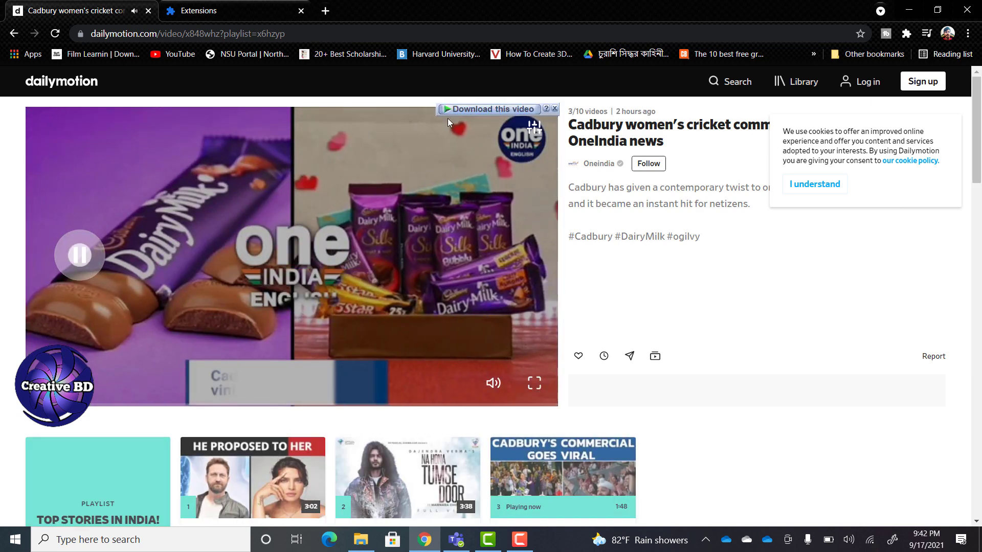
pyautogui.click(348, 203)
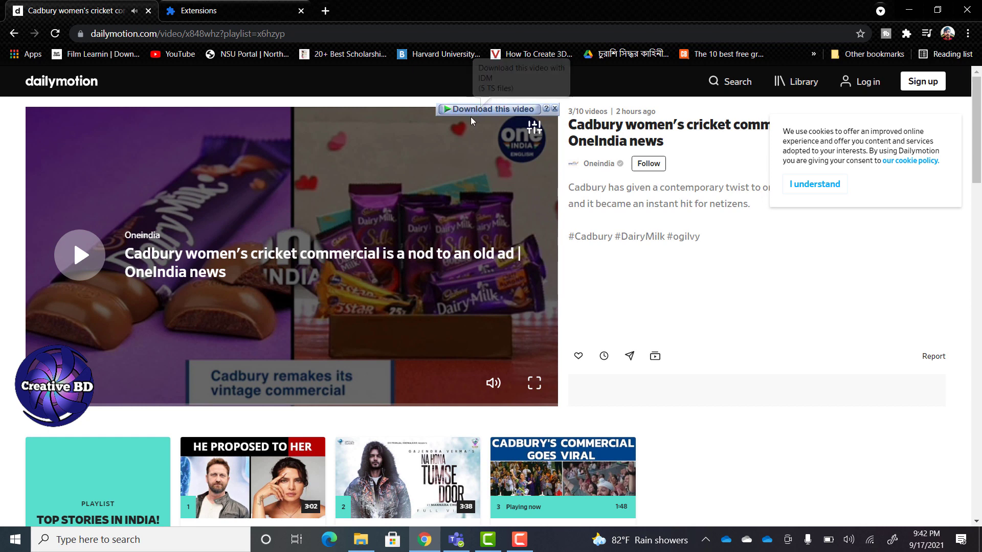
pyautogui.click(488, 109)
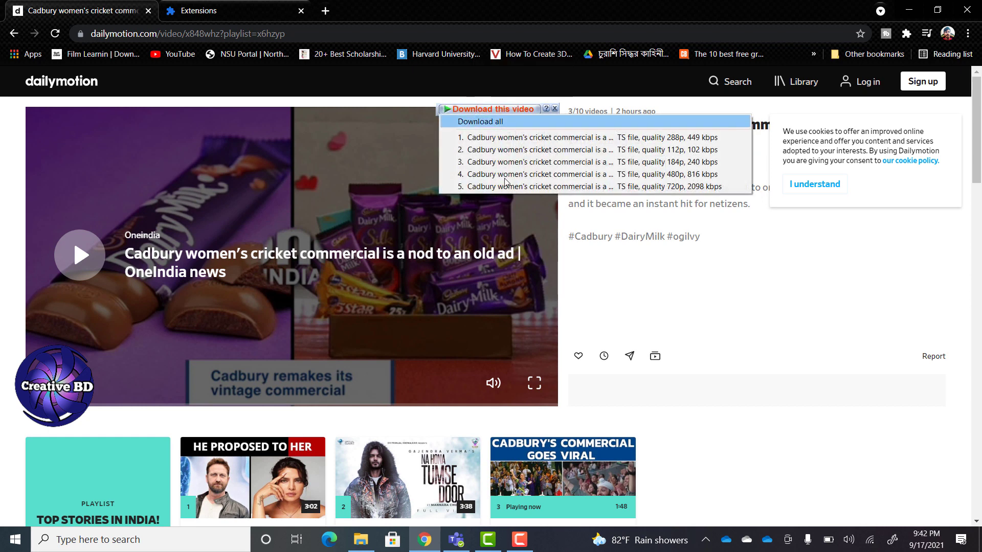
pyautogui.click(683, 149)
# Close the quality list, check the Extensions tab, then load google.com in the video tab
pyautogui.click(774, 334)
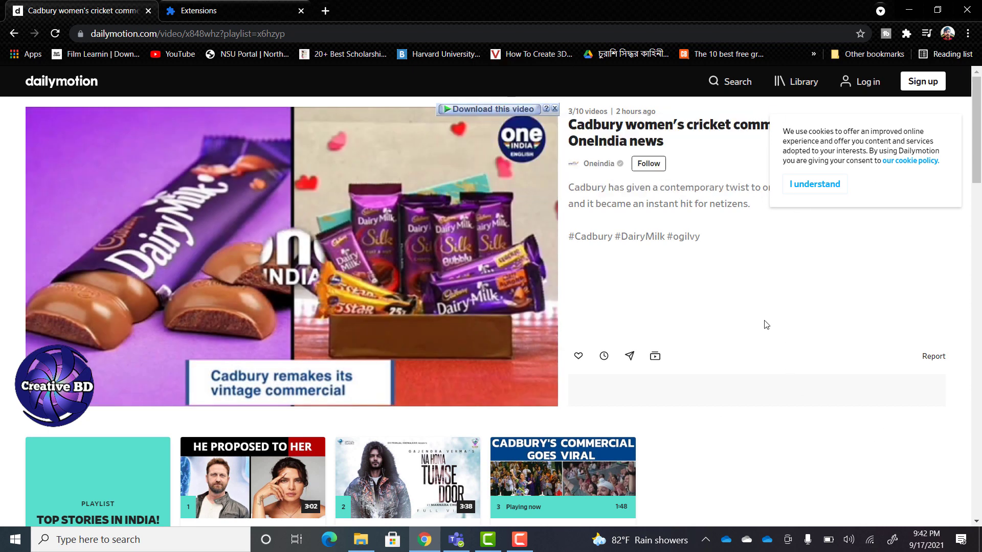
pyautogui.click(200, 12)
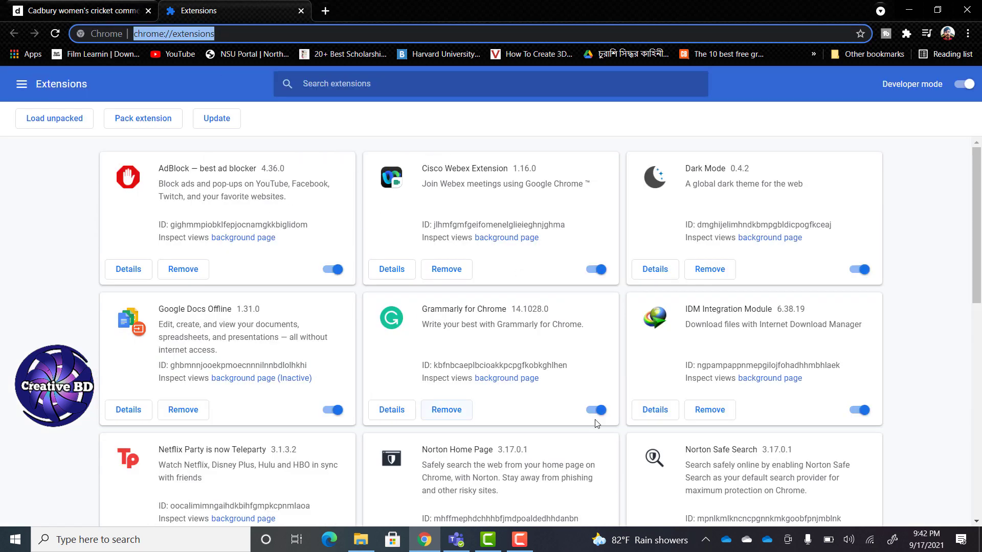
pyautogui.click(77, 11)
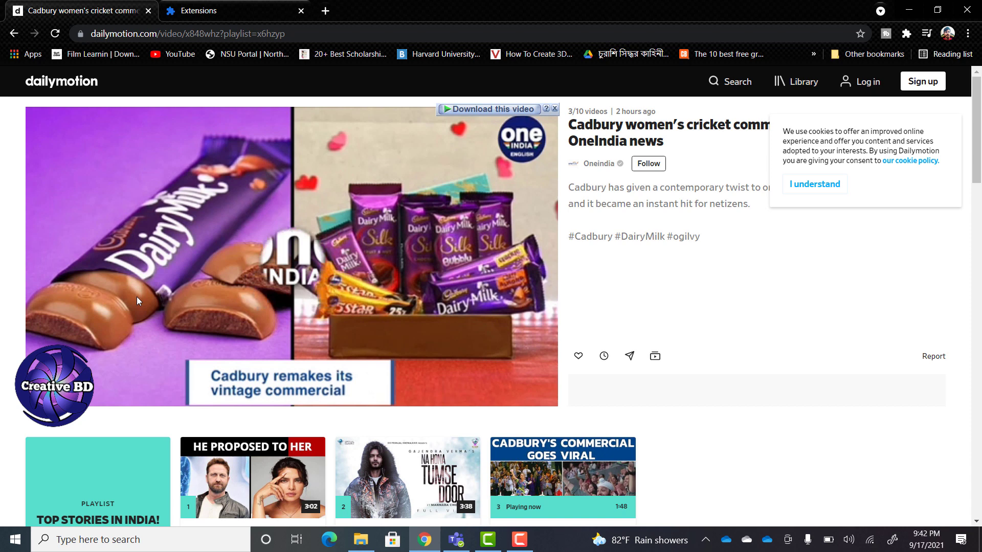
pyautogui.click(146, 34)
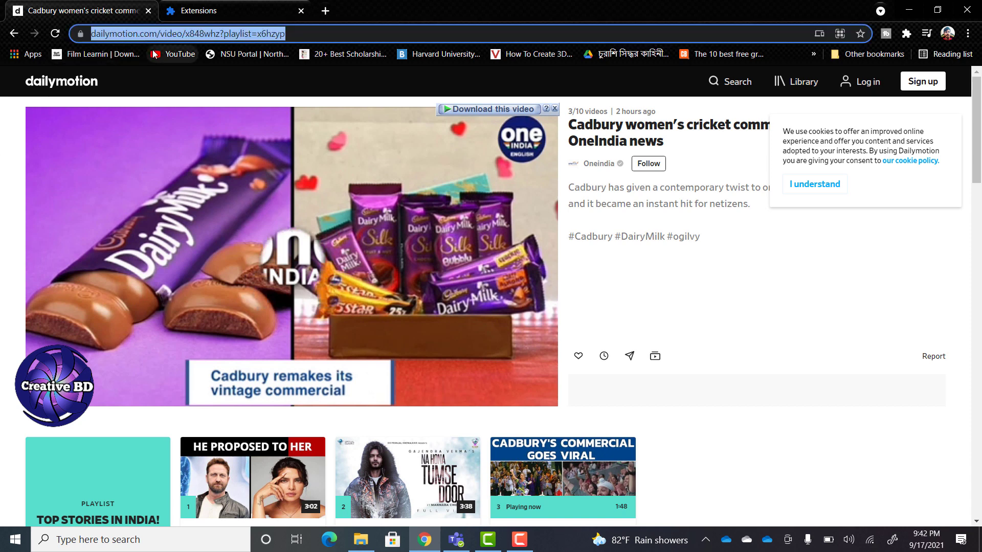
pyautogui.write('g')
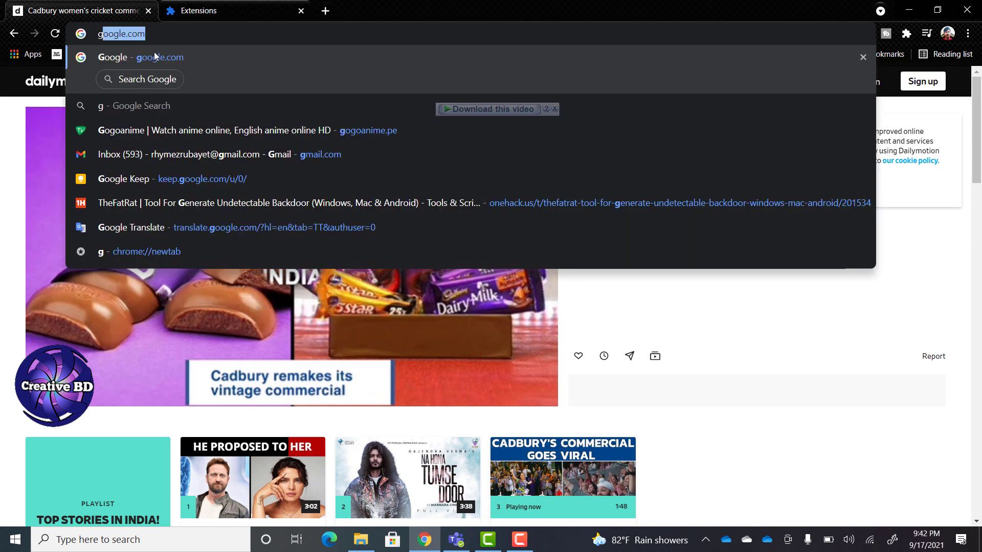
pyautogui.click(162, 58)
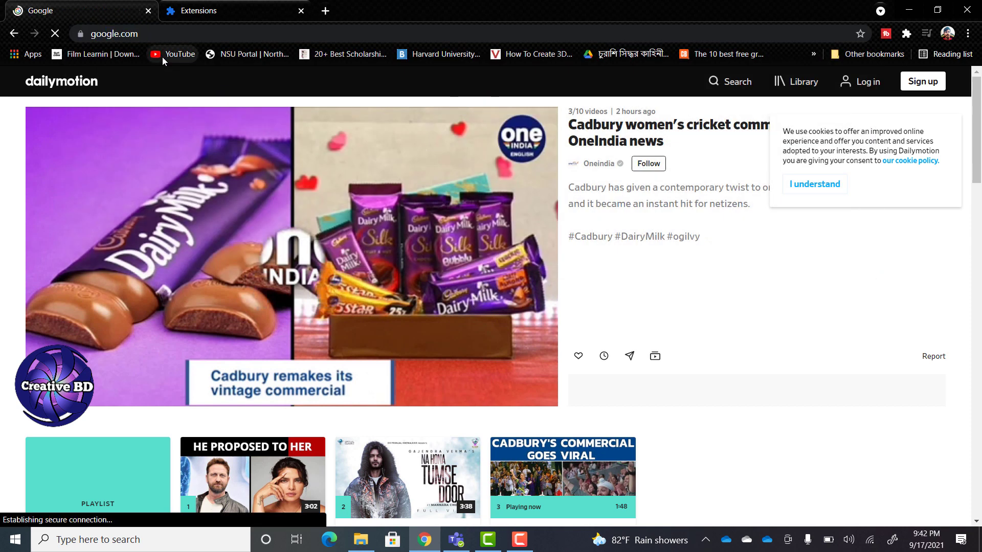